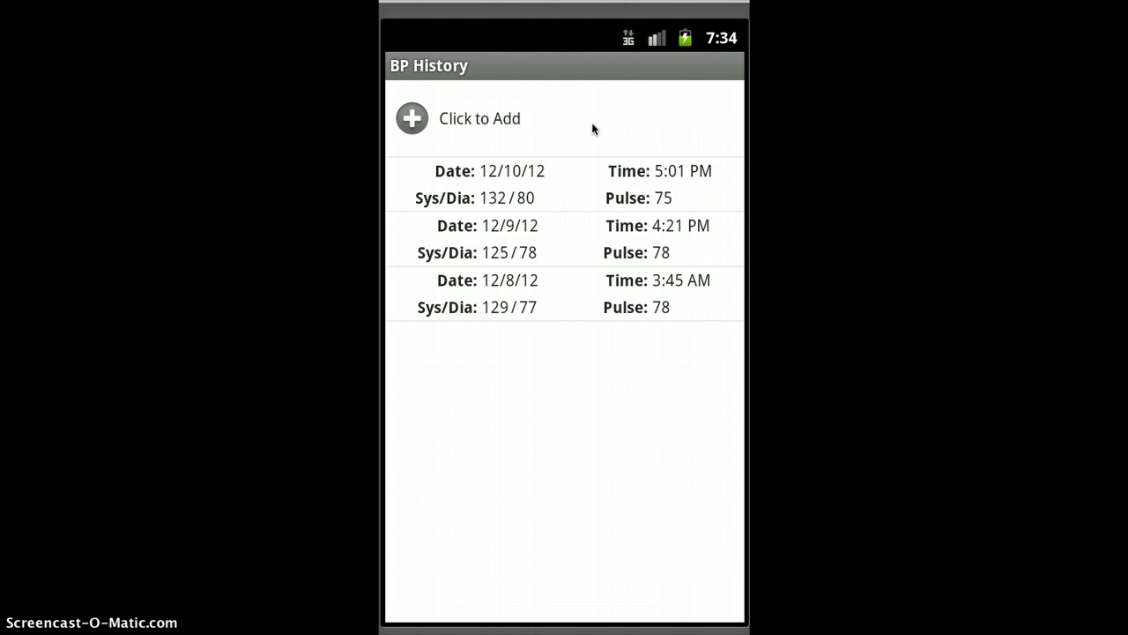
# - Start adding a new blood pressure reading with the Edit Readings editor
pyautogui.moveTo(512, 115); pyautogui.dragTo(584, 126)
pyautogui.moveTo(470, 101); pyautogui.dragTo(458, 120)
pyautogui.click(460, 119)
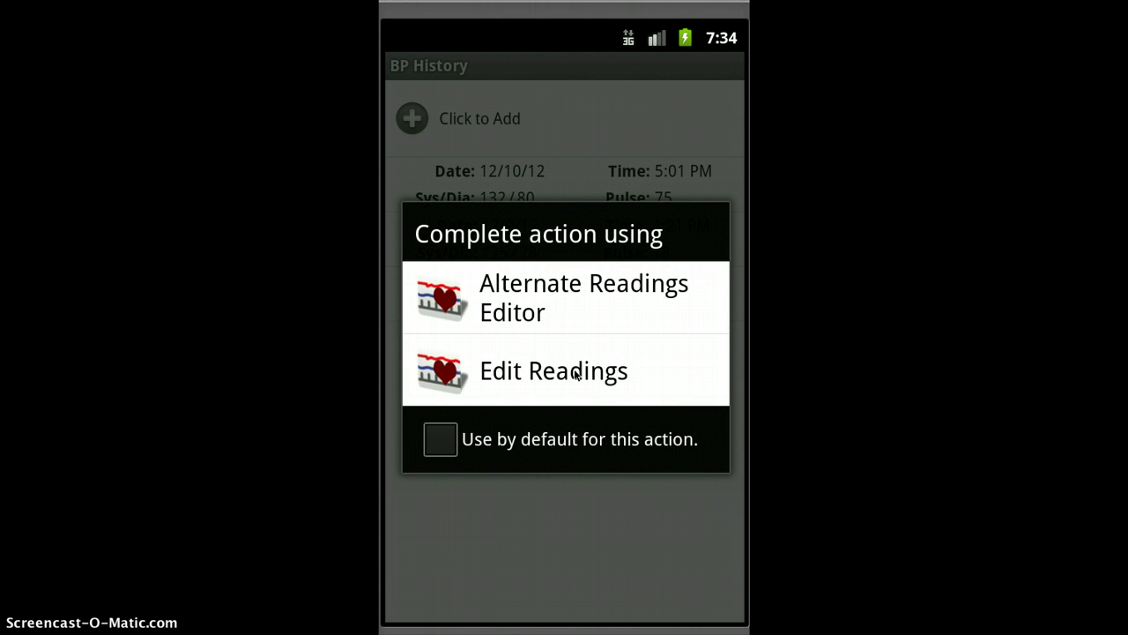
pyautogui.click(574, 375)
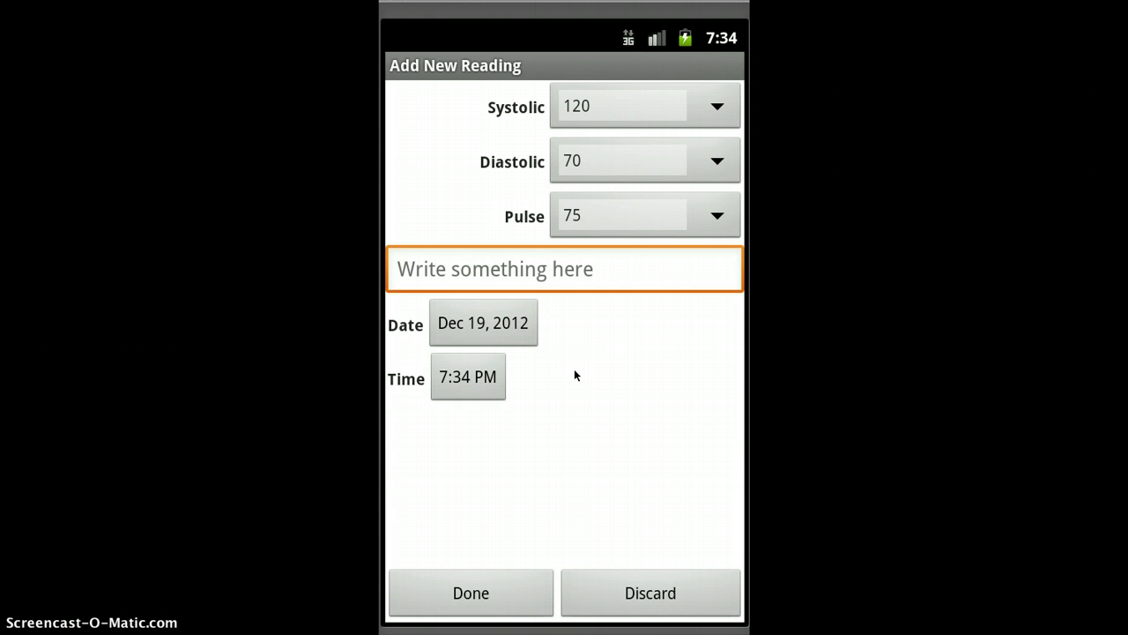
# - Choose 132 as the new reading's systolic value, and discard the reading
pyautogui.click(696, 121)
pyautogui.click(697, 123)
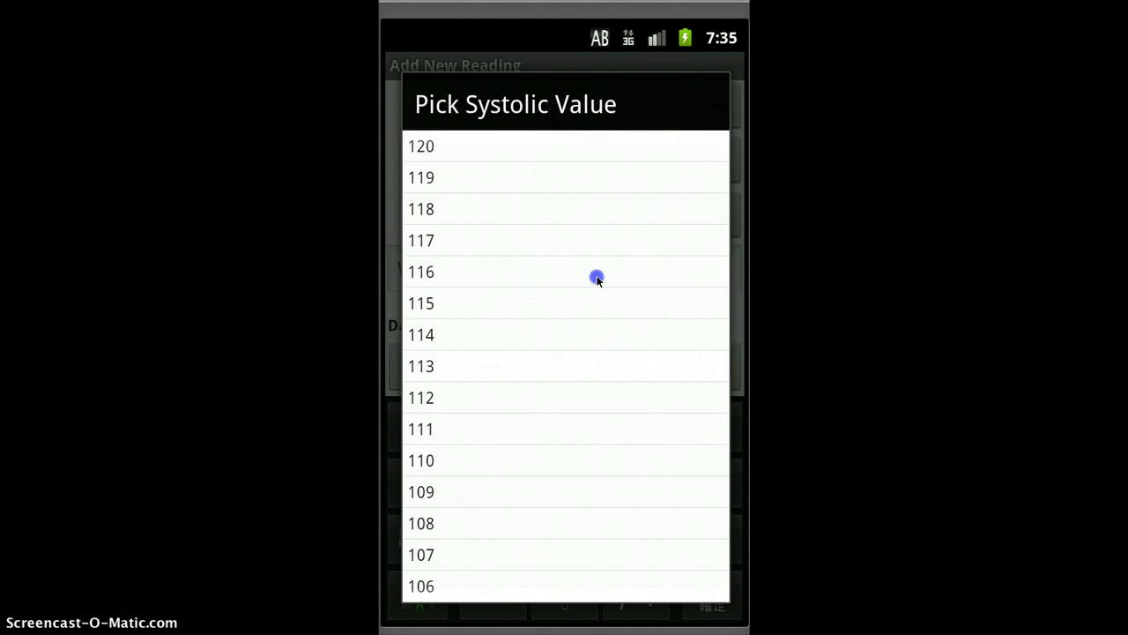
pyautogui.moveTo(597, 277); pyautogui.dragTo(584, 498)
pyautogui.moveTo(599, 253); pyautogui.dragTo(581, 511)
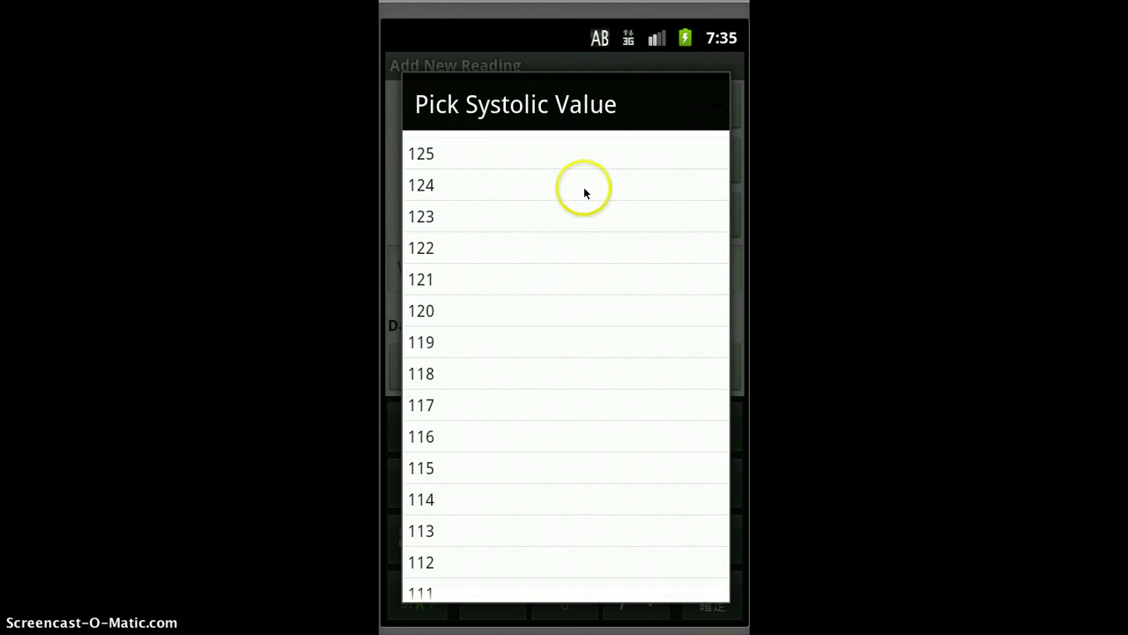
pyautogui.moveTo(583, 192); pyautogui.dragTo(583, 440)
pyautogui.moveTo(521, 171); pyautogui.dragTo(523, 169)
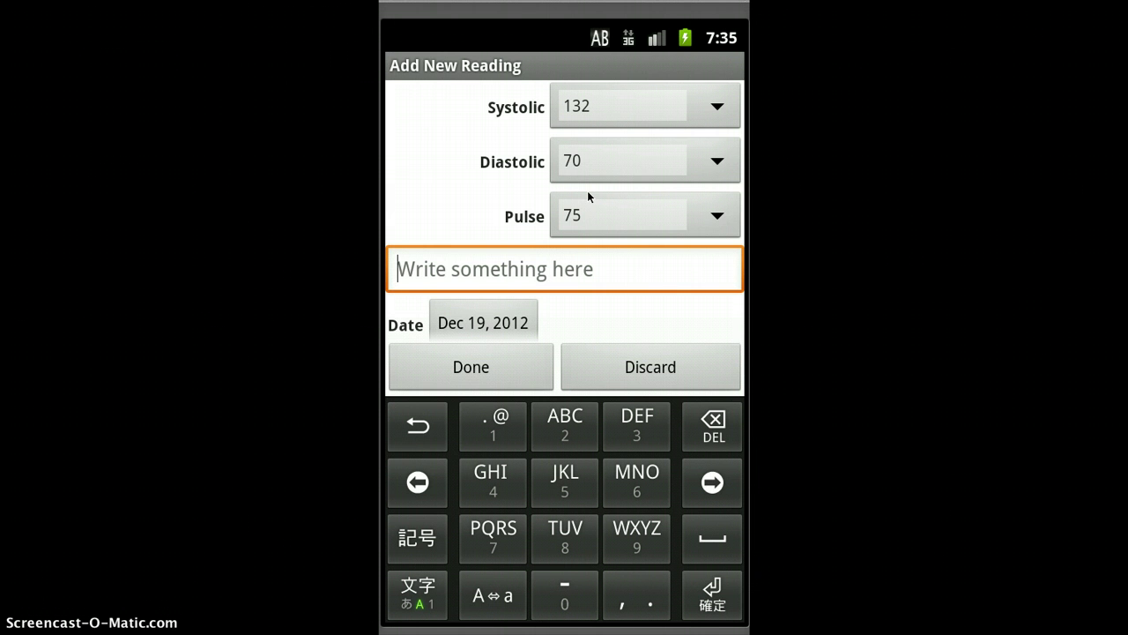
pyautogui.click(642, 368)
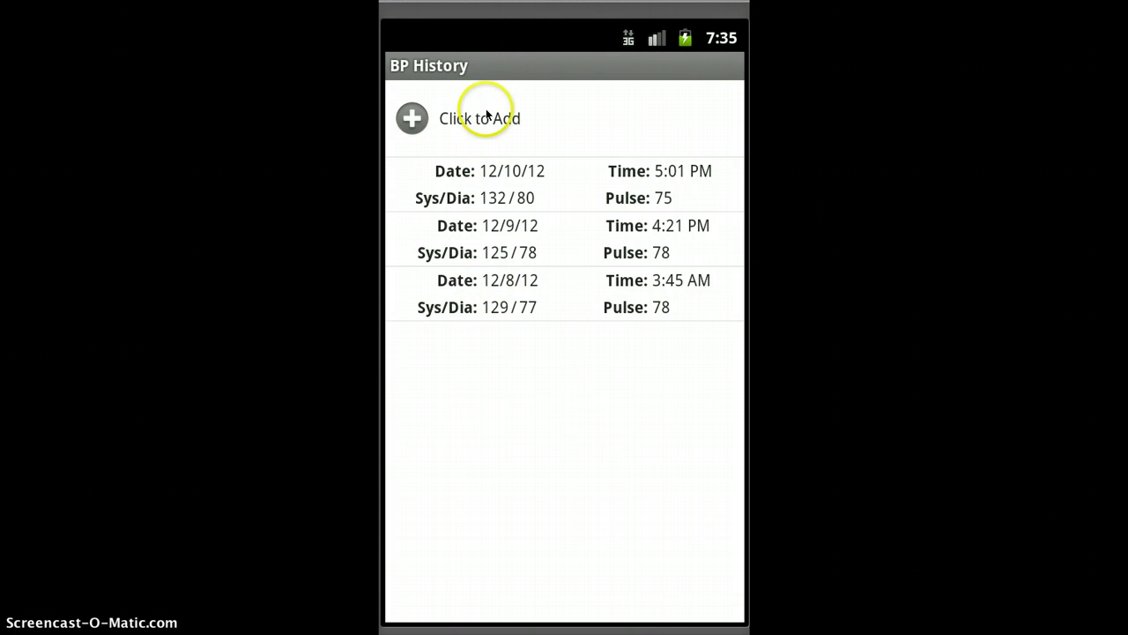
# - Start a new reading with the Alternate Readings Editor, try out its systolic field, and discard the reading
pyautogui.click(487, 115)
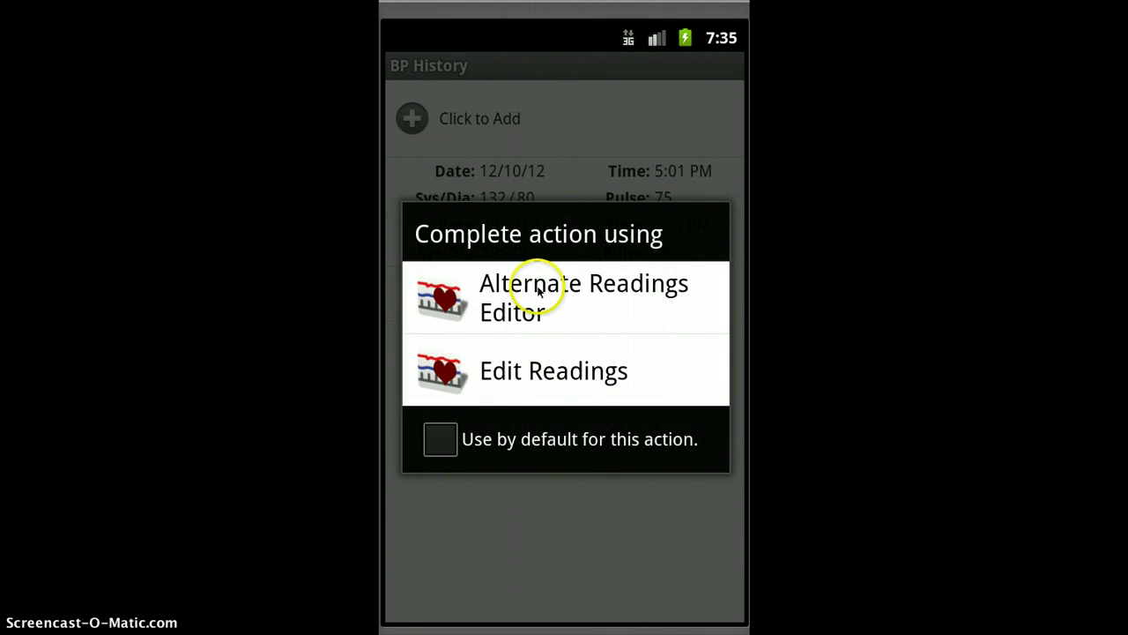
pyautogui.click(537, 291)
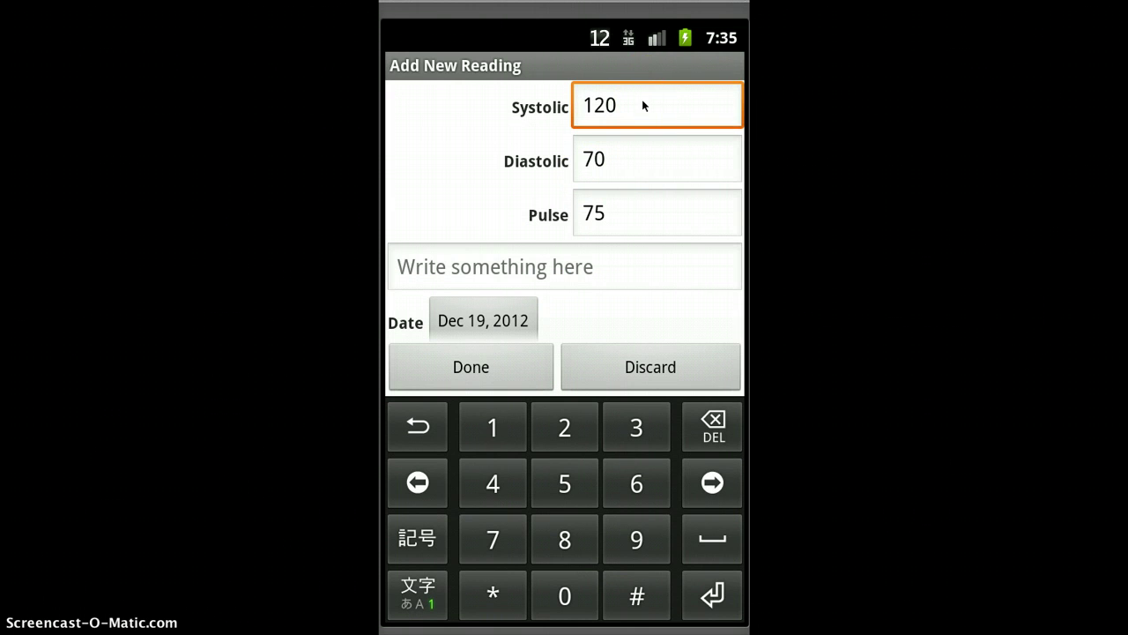
pyautogui.moveTo(637, 115); pyautogui.dragTo(579, 519)
pyautogui.moveTo(579, 520); pyautogui.dragTo(606, 488)
pyautogui.click(628, 371)
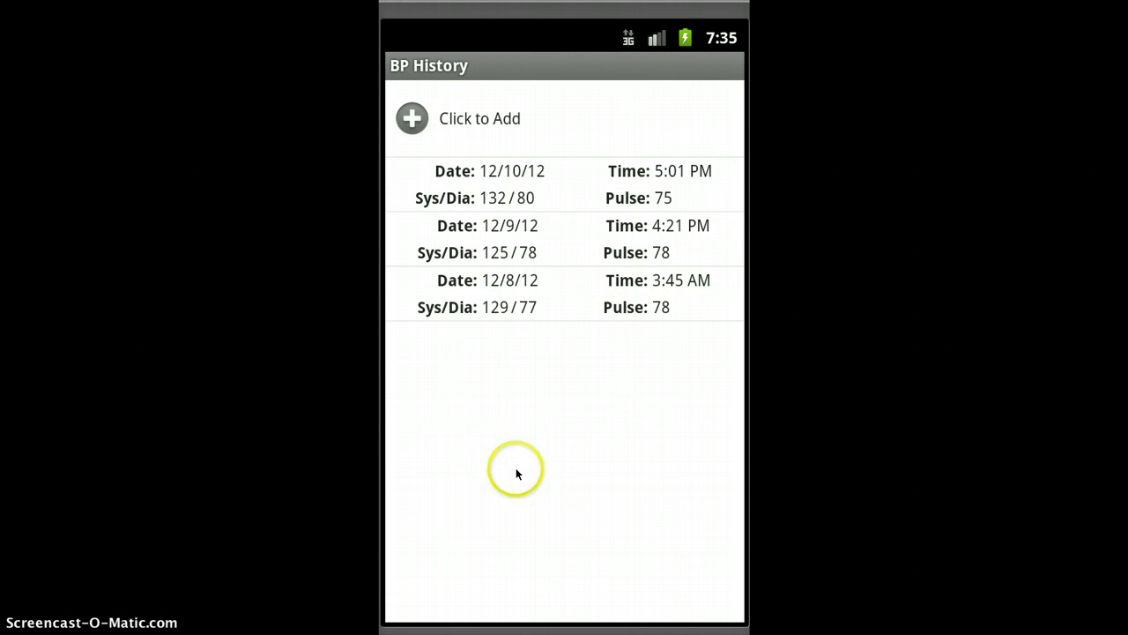
# - Review the options and message text for sending the readings, cancel sending, and open the Data options
pyautogui.press('F2')
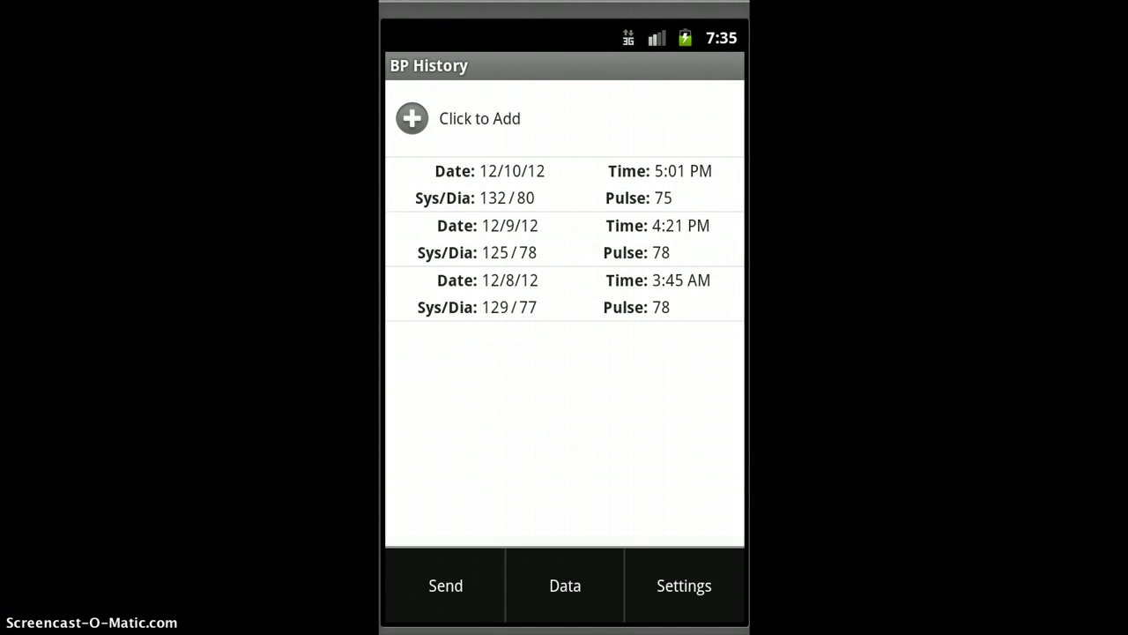
pyautogui.click(438, 589)
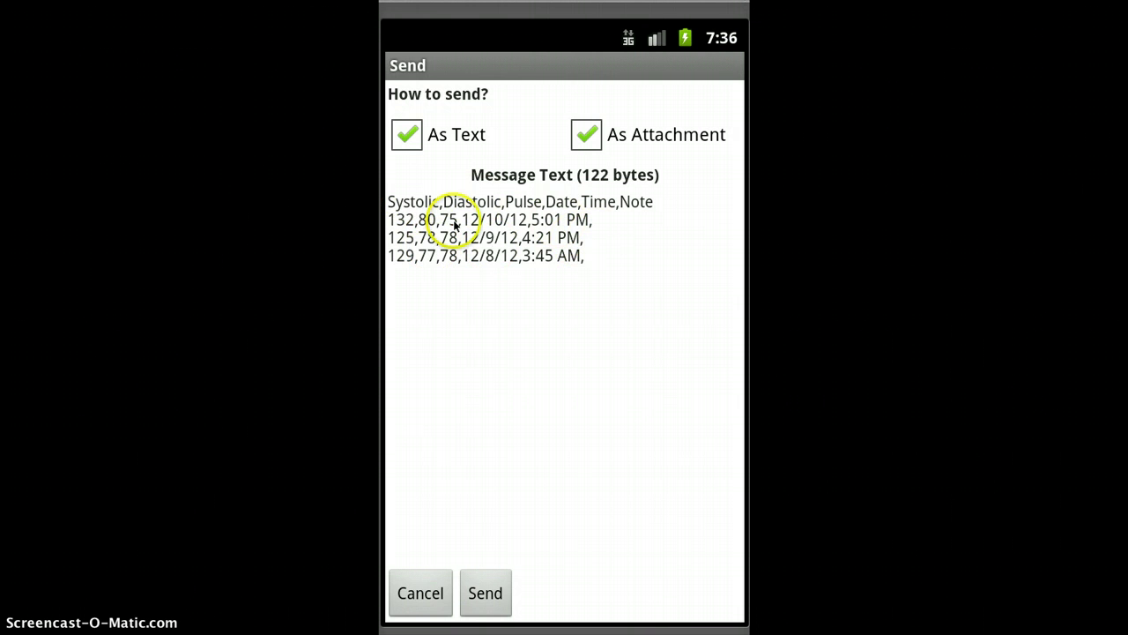
pyautogui.click(403, 602)
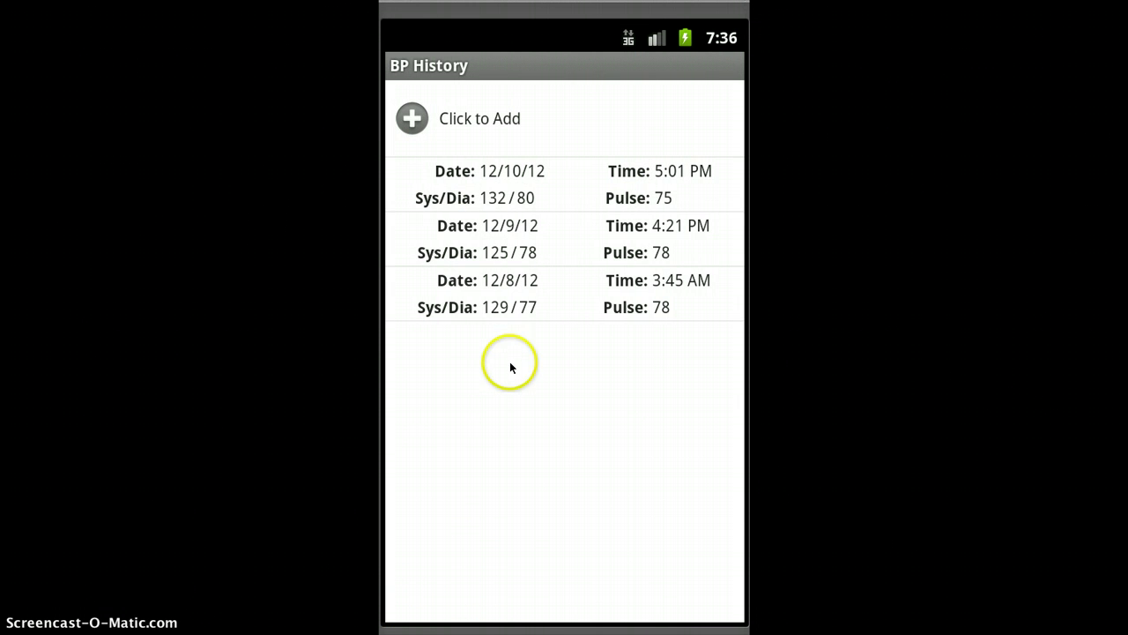
pyautogui.press('Menu')
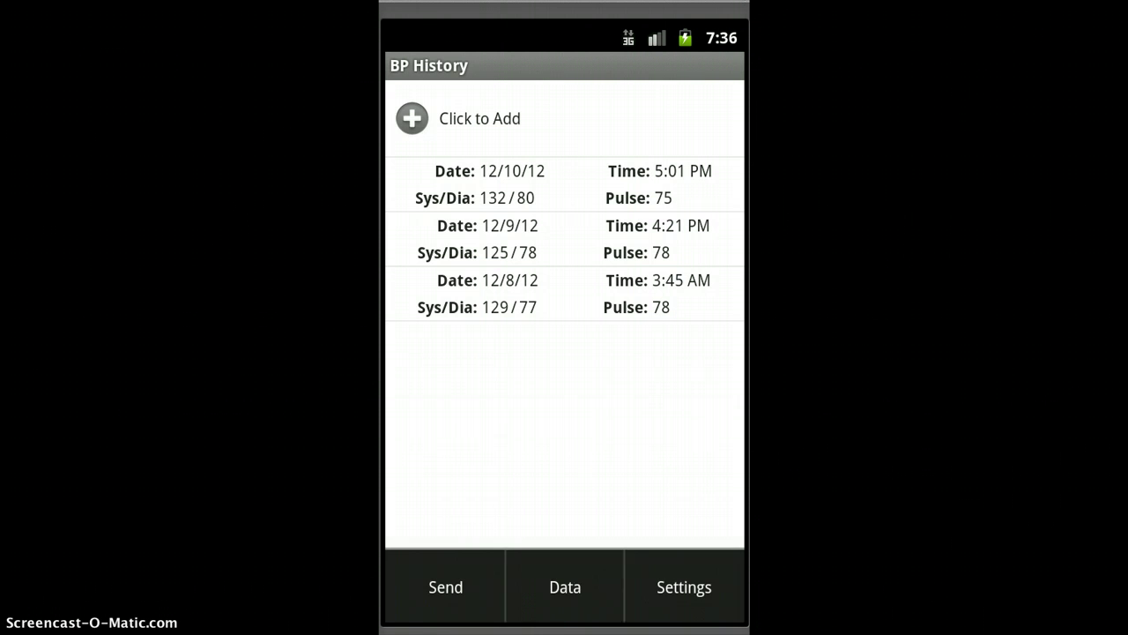
pyautogui.click(581, 584)
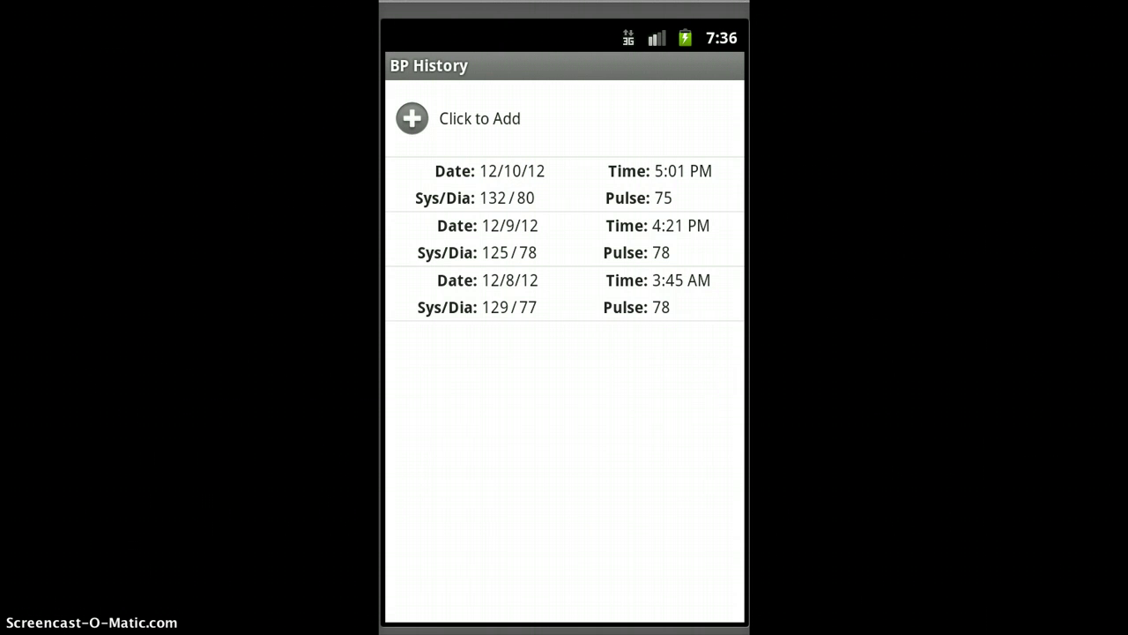
# - Open the default settings and set the initial systolic value for new records to 135
pyautogui.press('F2')
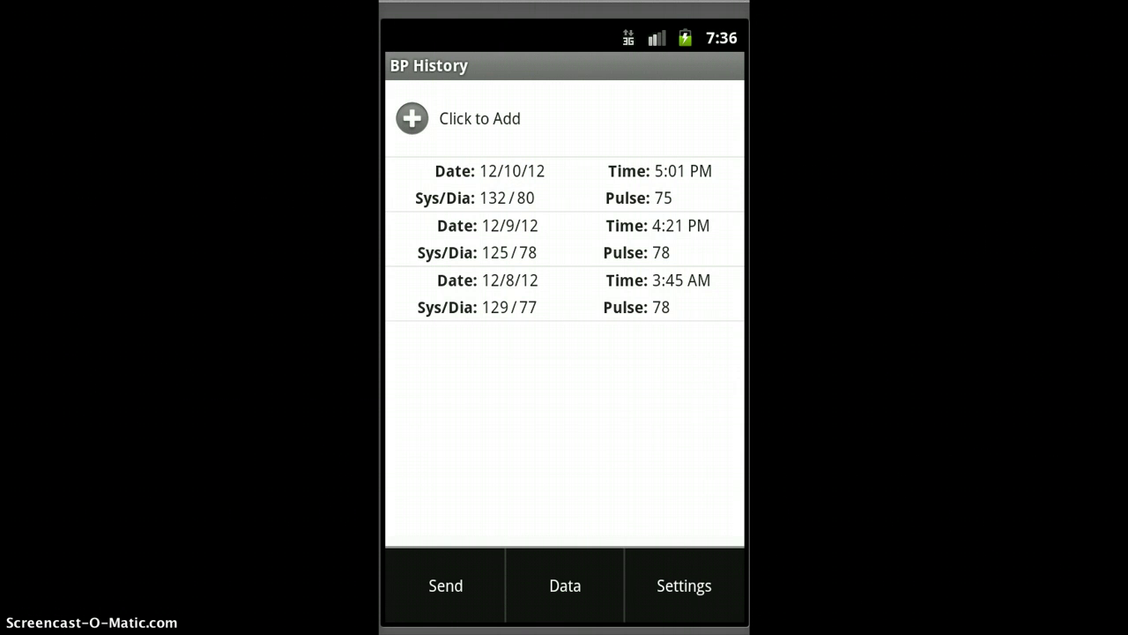
pyautogui.click(697, 582)
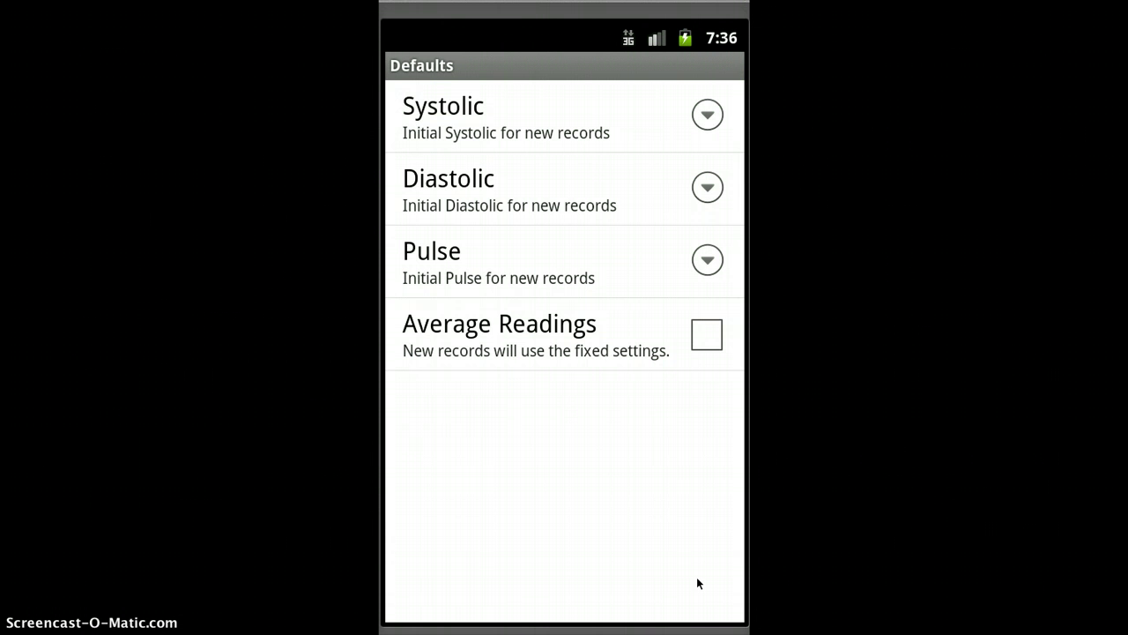
pyautogui.click(707, 115)
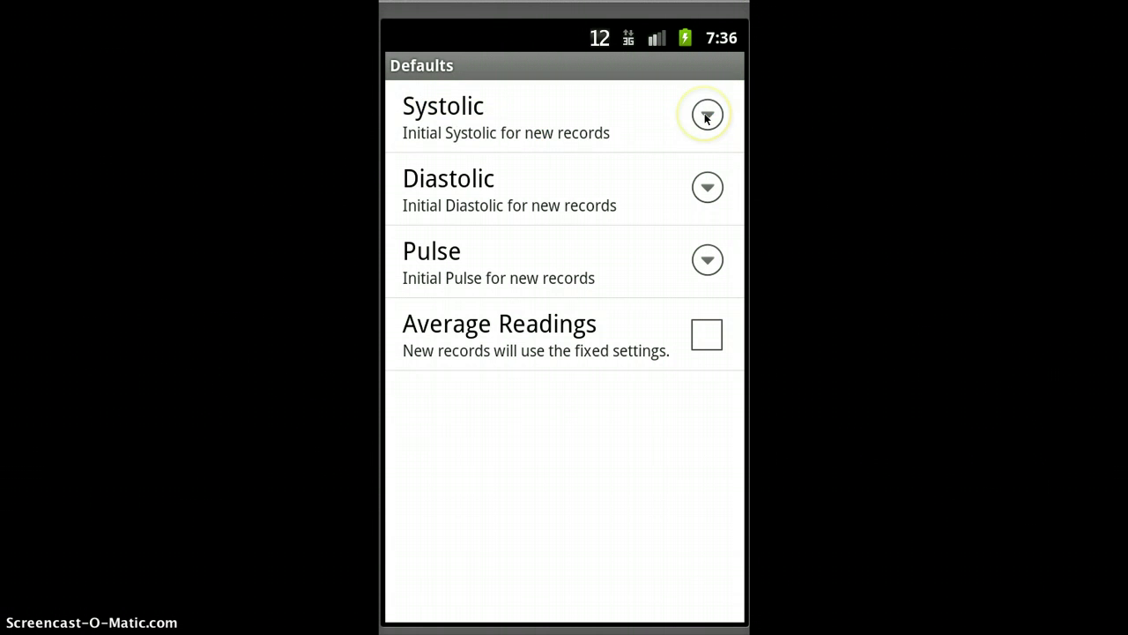
pyautogui.click(479, 219)
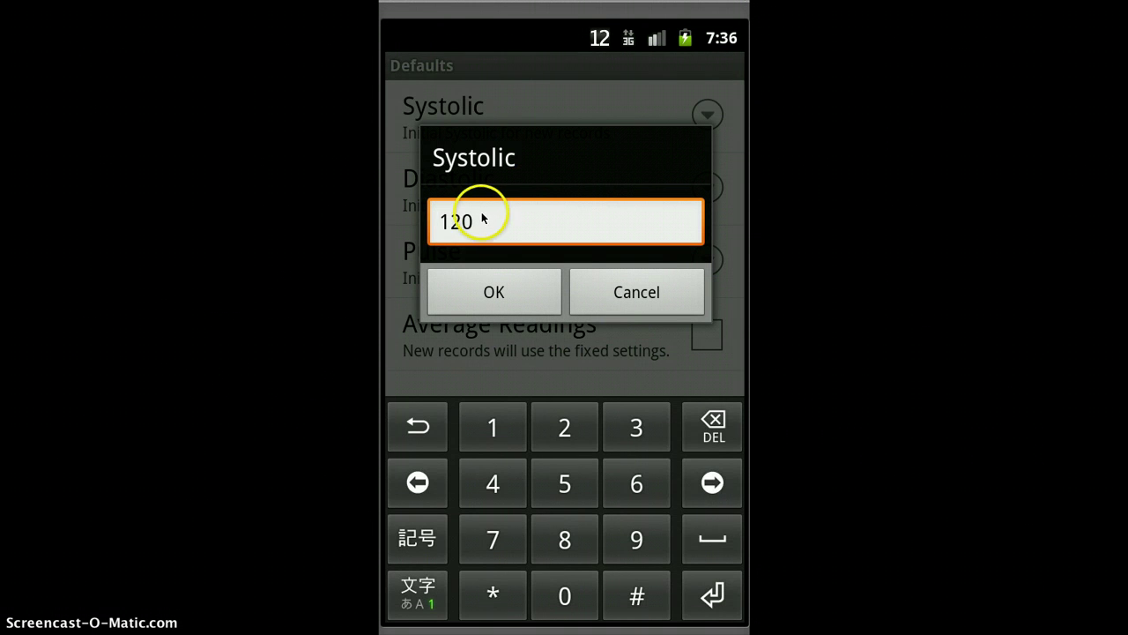
pyautogui.click(493, 219)
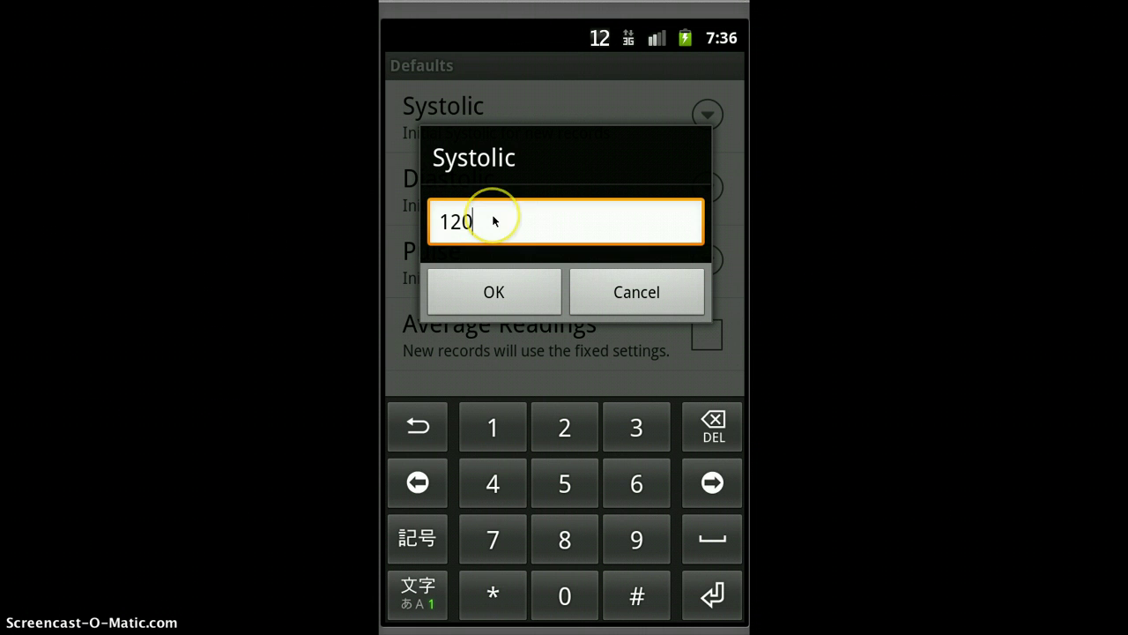
pyautogui.click(715, 428)
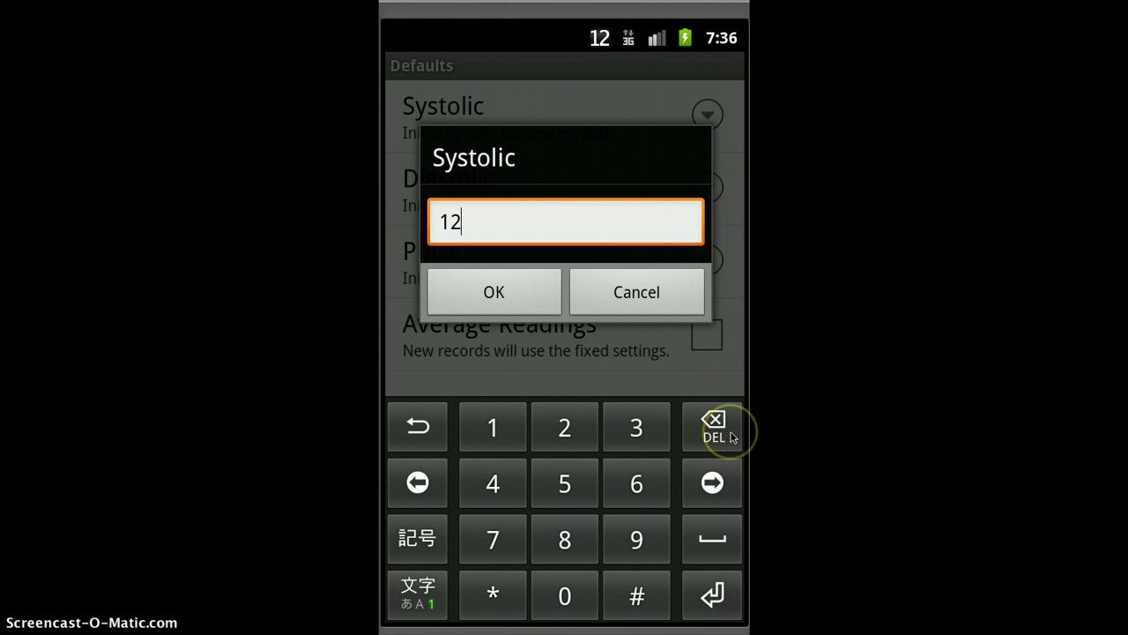
pyautogui.click(715, 428)
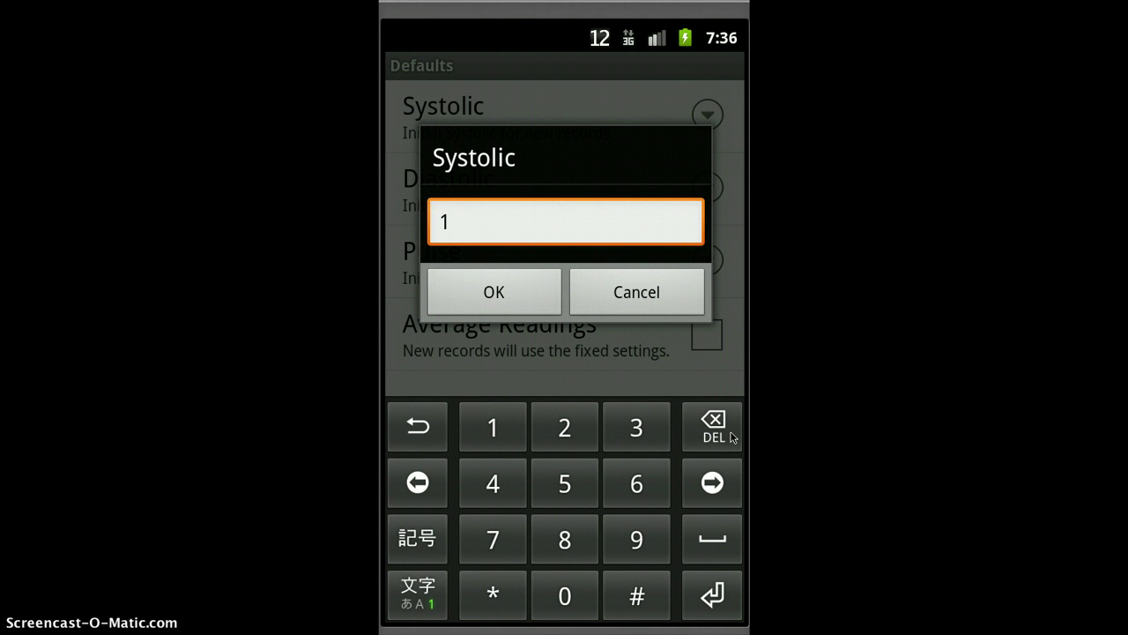
pyautogui.click(620, 430)
pyautogui.click(571, 476)
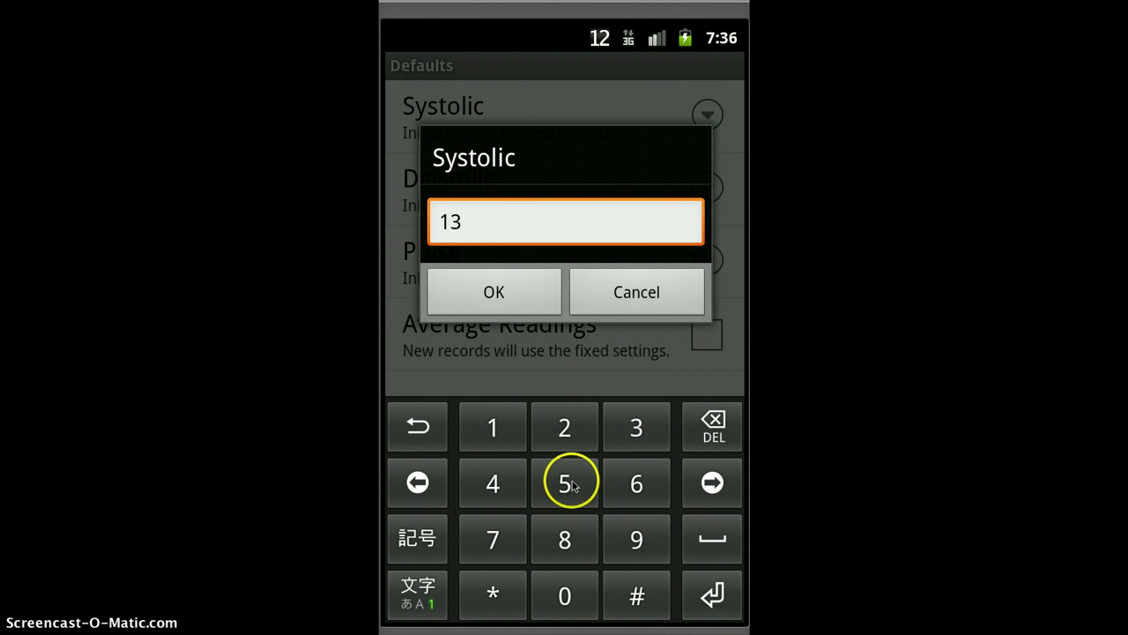
pyautogui.click(520, 276)
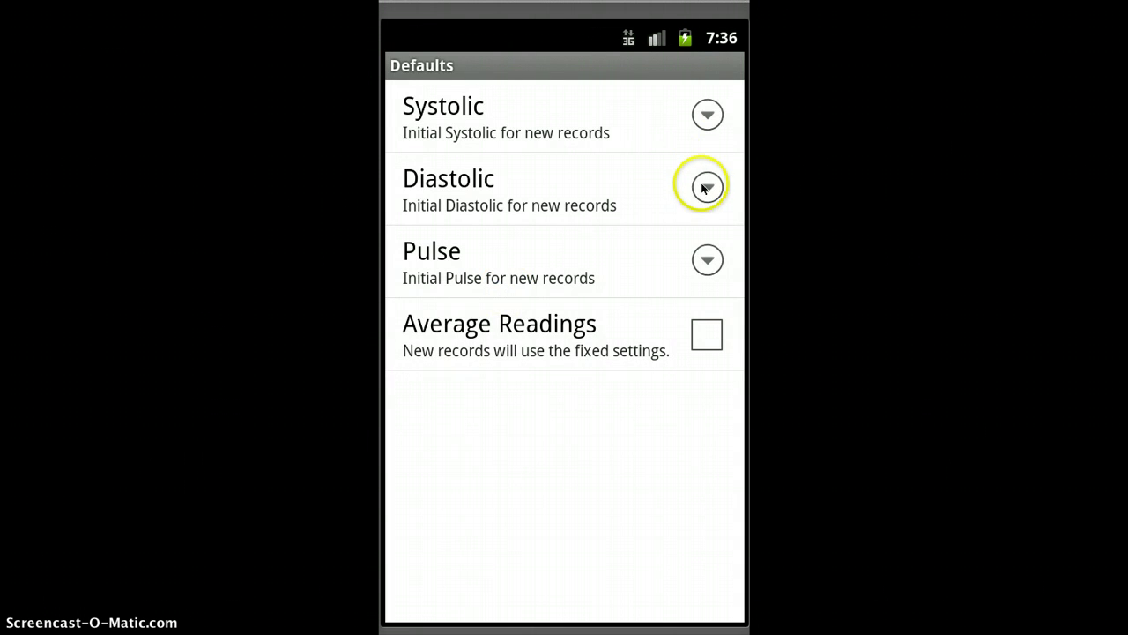
# - Set the initial diastolic value for new records to 80
pyautogui.click(701, 186)
pyautogui.click(471, 220)
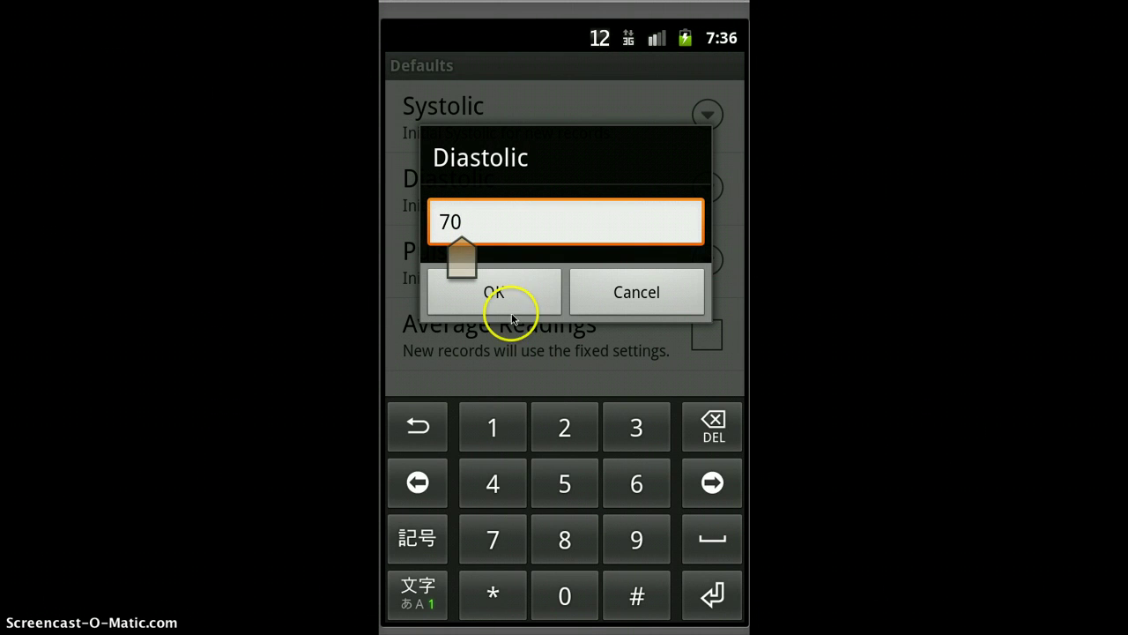
pyautogui.click(705, 433)
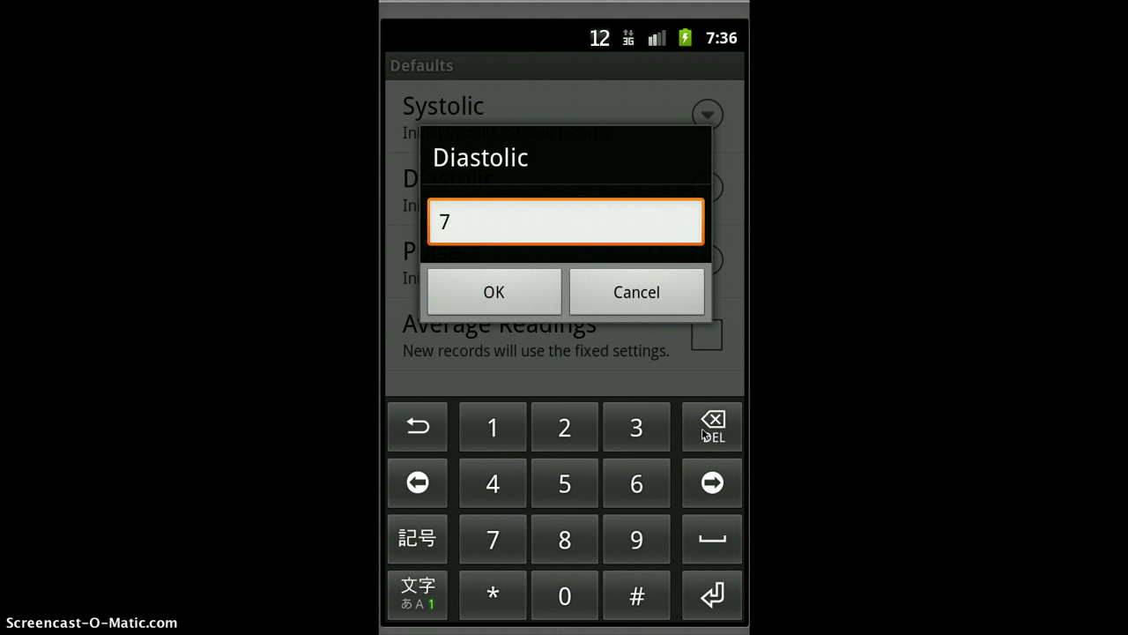
pyautogui.click(705, 433)
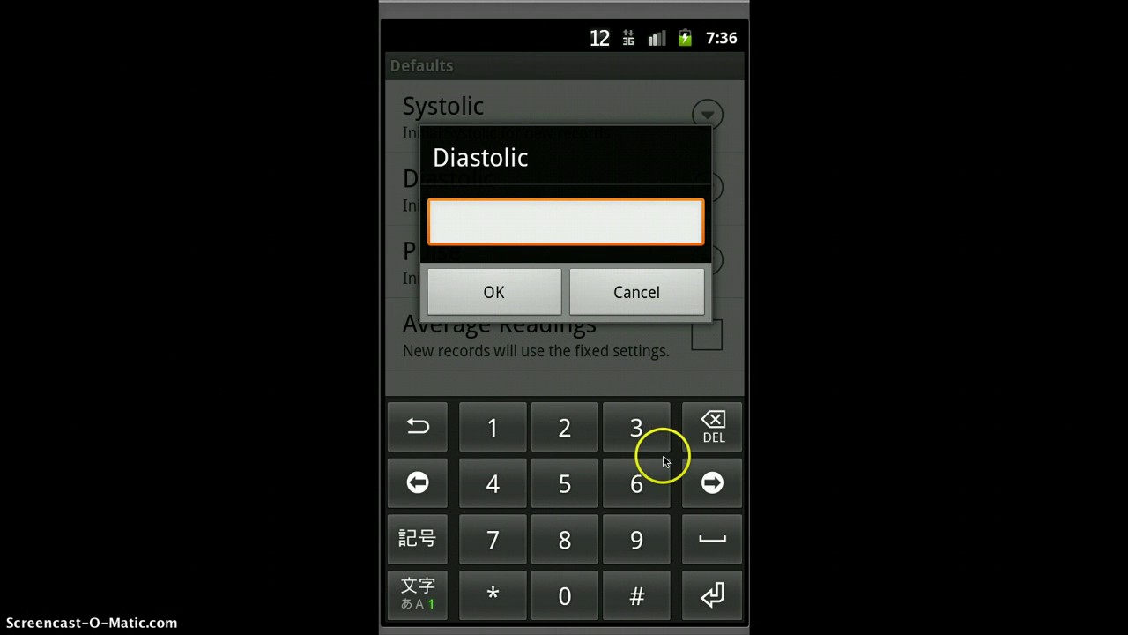
pyautogui.click(565, 535)
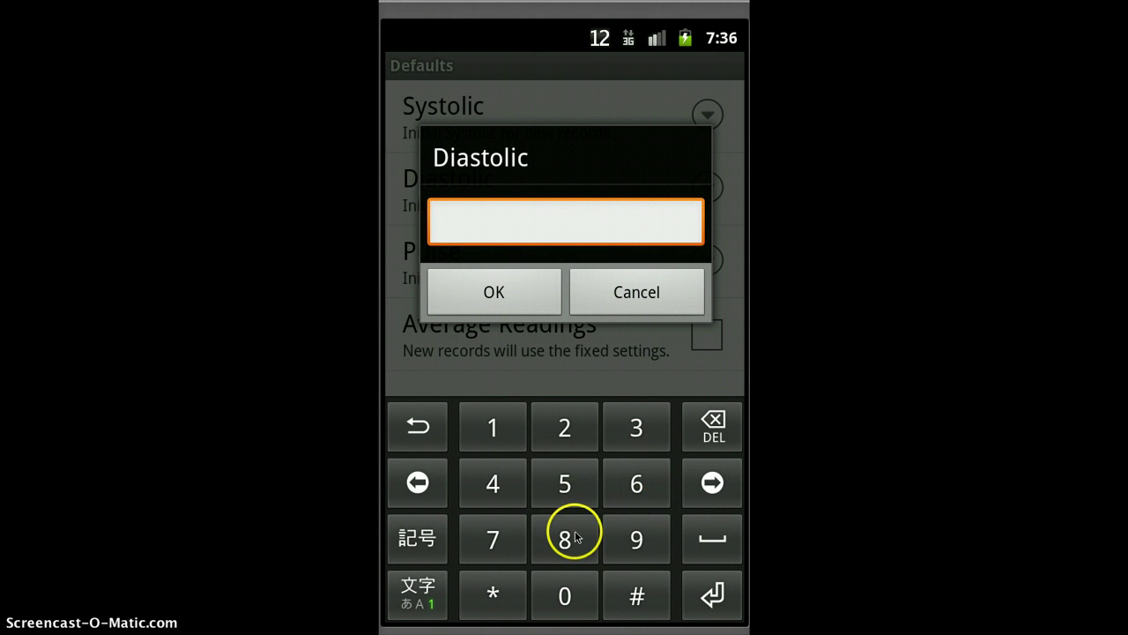
pyautogui.click(564, 596)
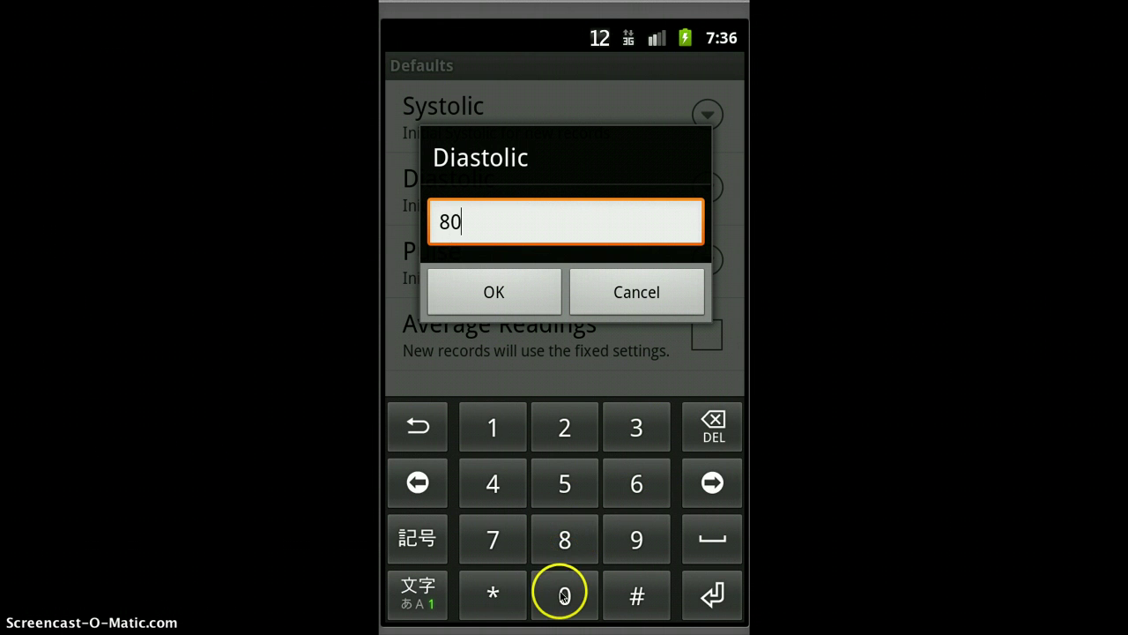
pyautogui.click(710, 423)
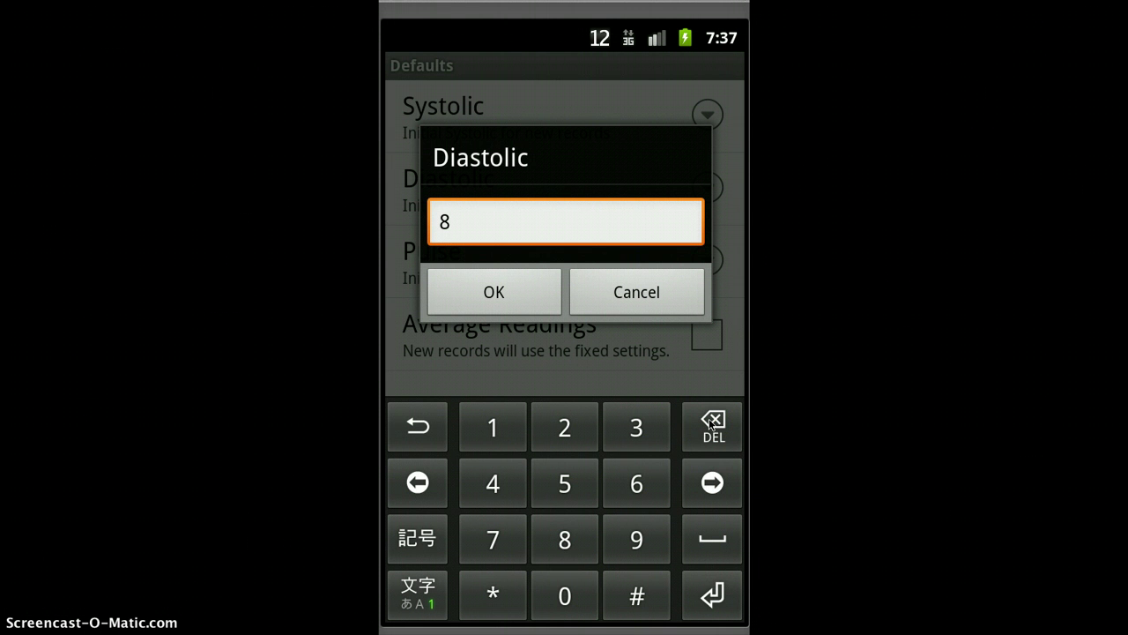
pyautogui.click(654, 379)
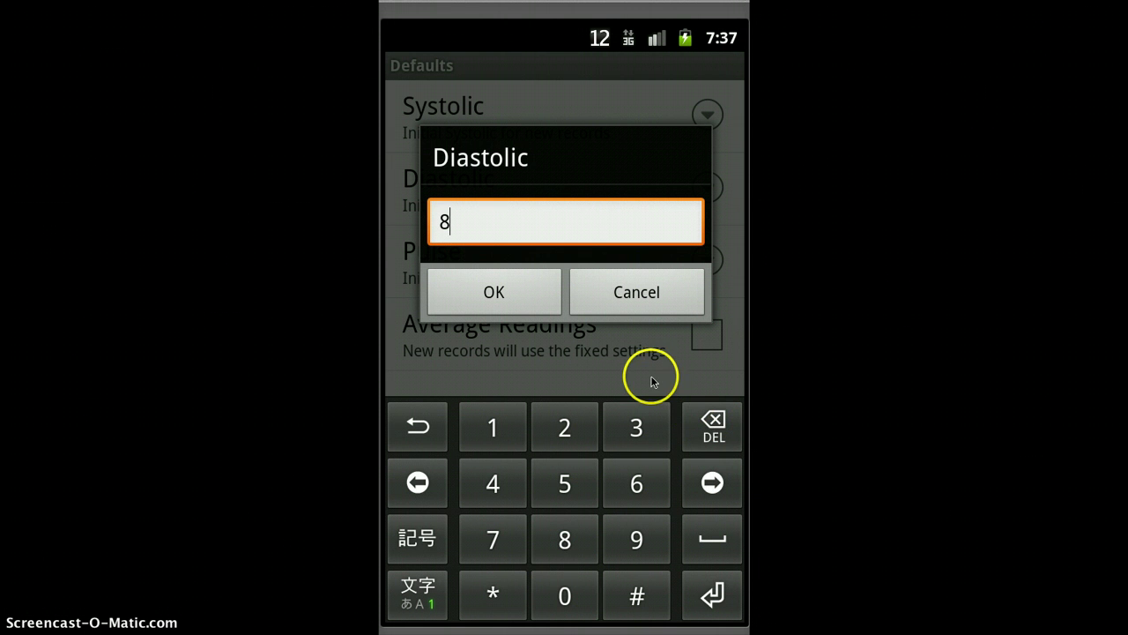
pyautogui.click(564, 594)
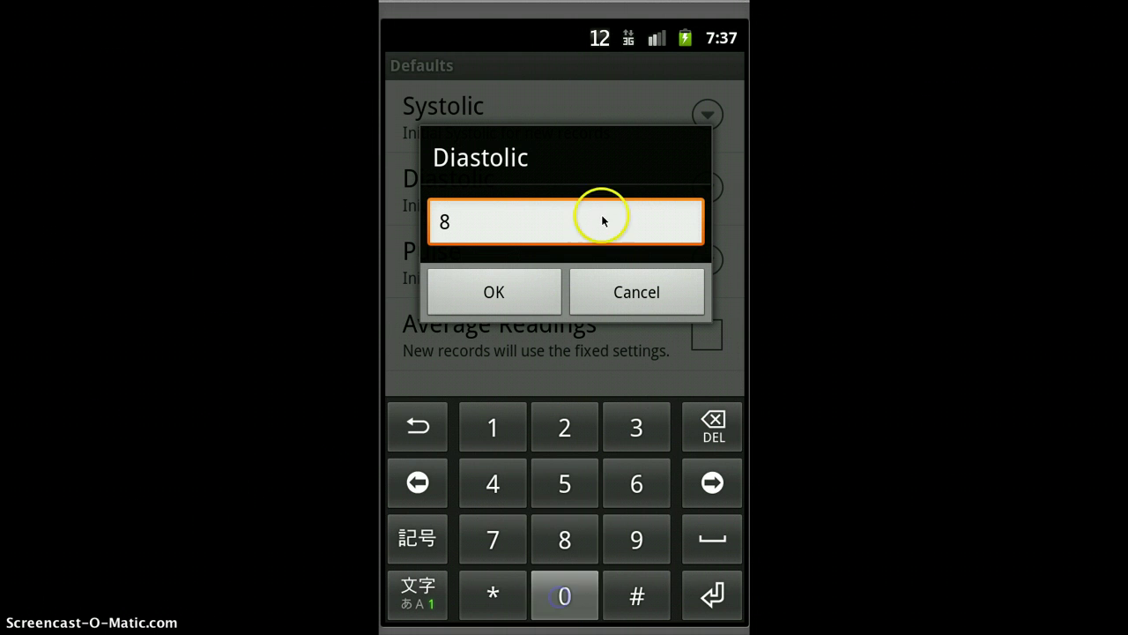
pyautogui.click(475, 291)
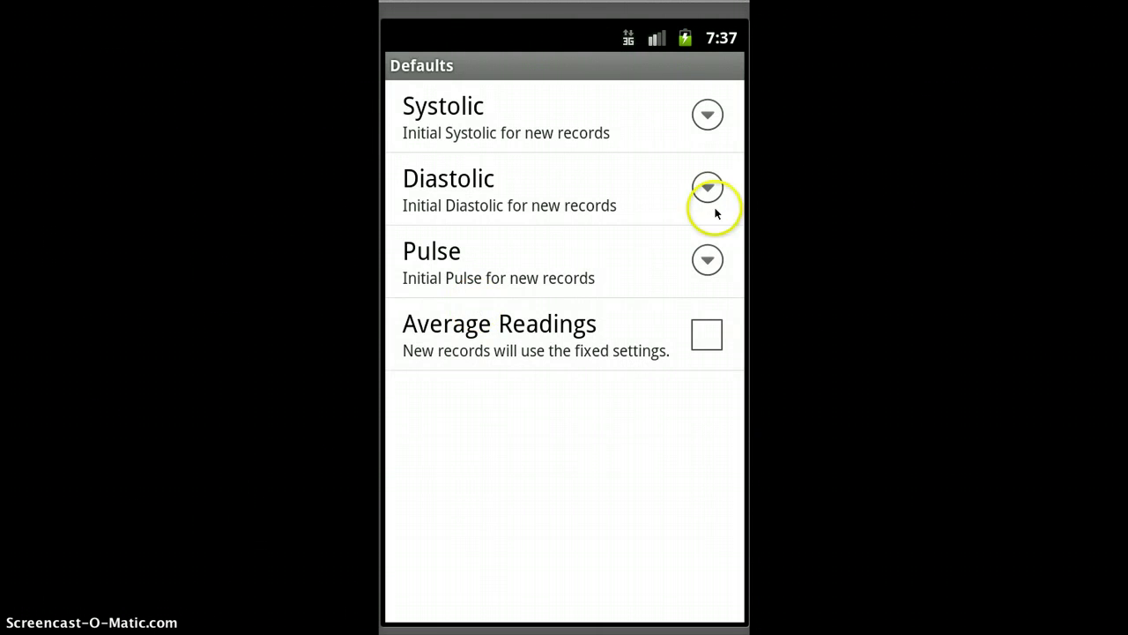
# - Check the default pulse value without editing it, enable Average Readings, and return to the BP history
pyautogui.click(697, 273)
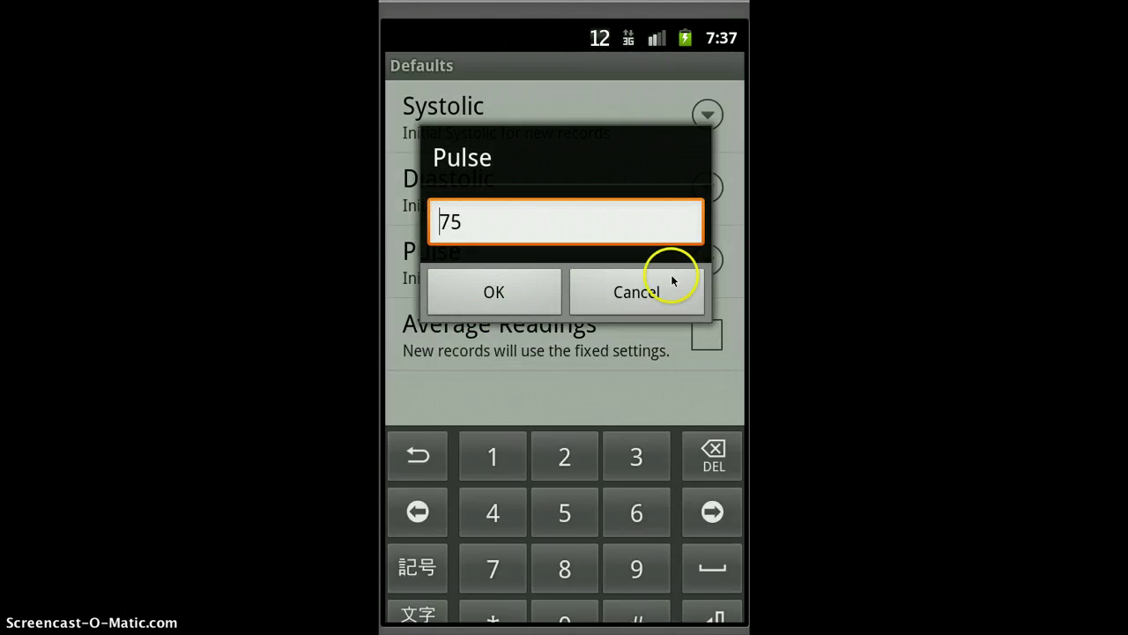
pyautogui.click(662, 284)
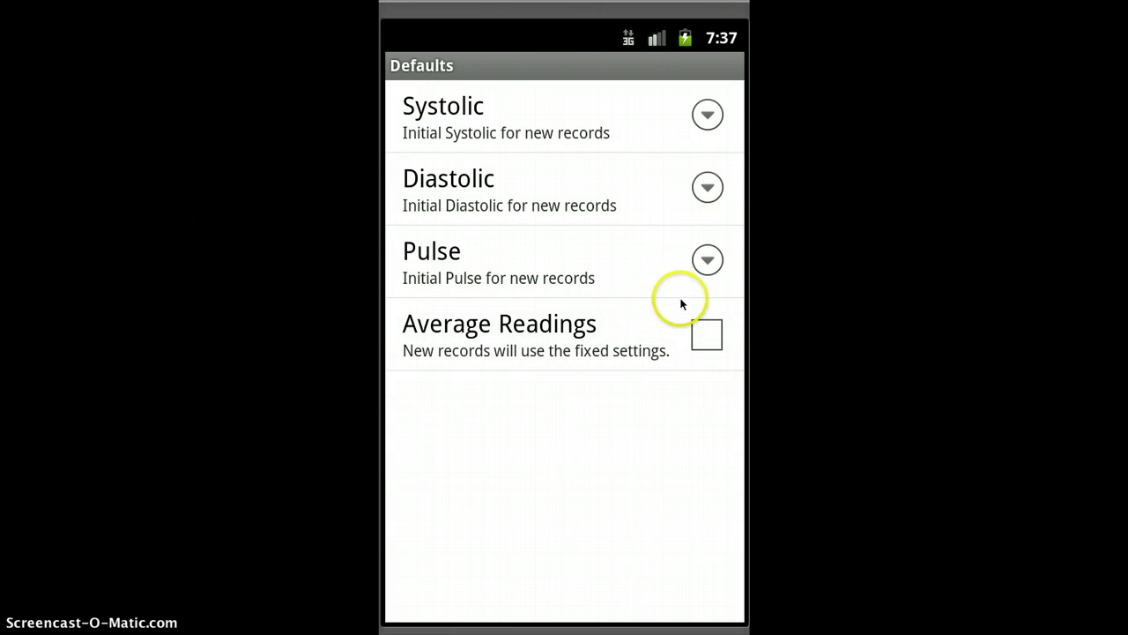
pyautogui.click(710, 334)
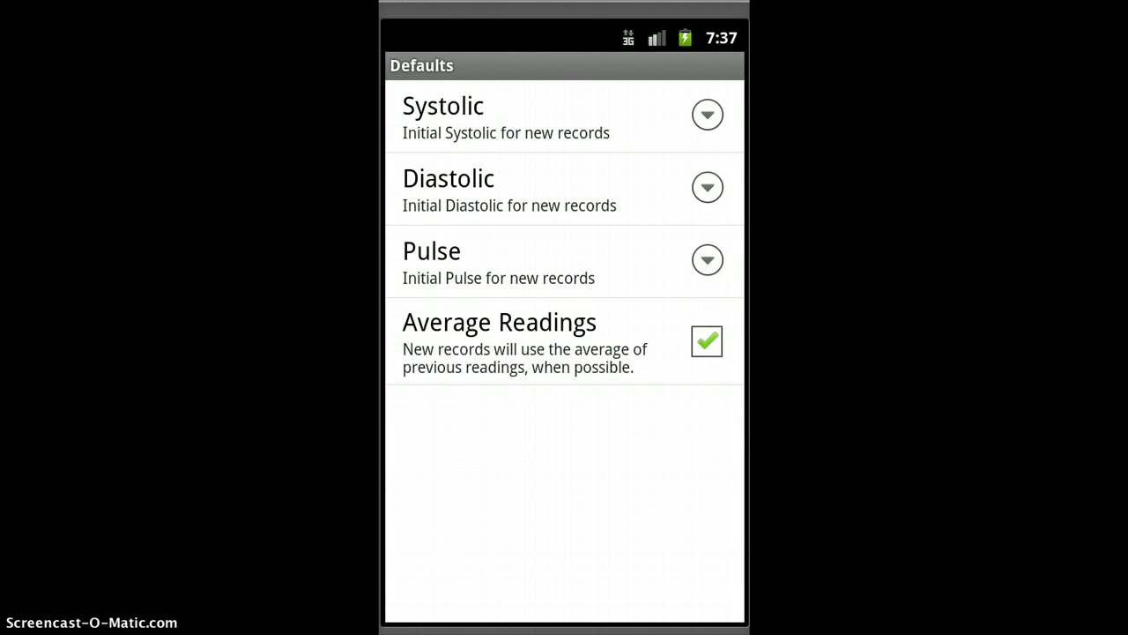
pyautogui.press('Escape')
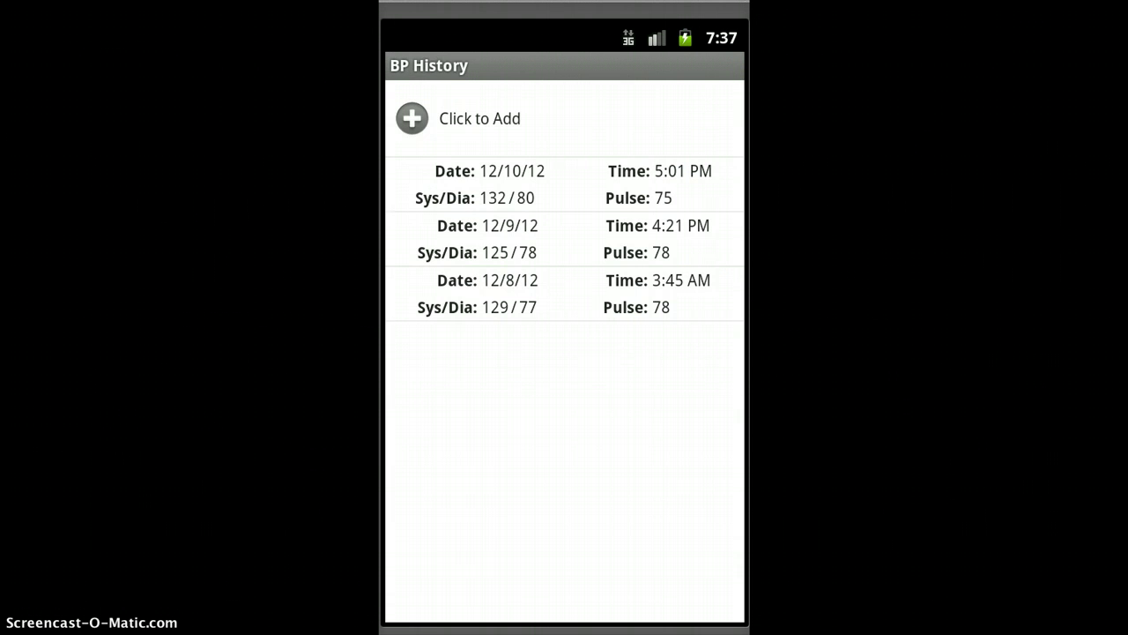
# - Add a new reading with the Alternate Readings Editor, keeping its prefilled systolic, diastolic and pulse values, and save it
pyautogui.click(504, 106)
pyautogui.moveTo(556, 367); pyautogui.dragTo(549, 305)
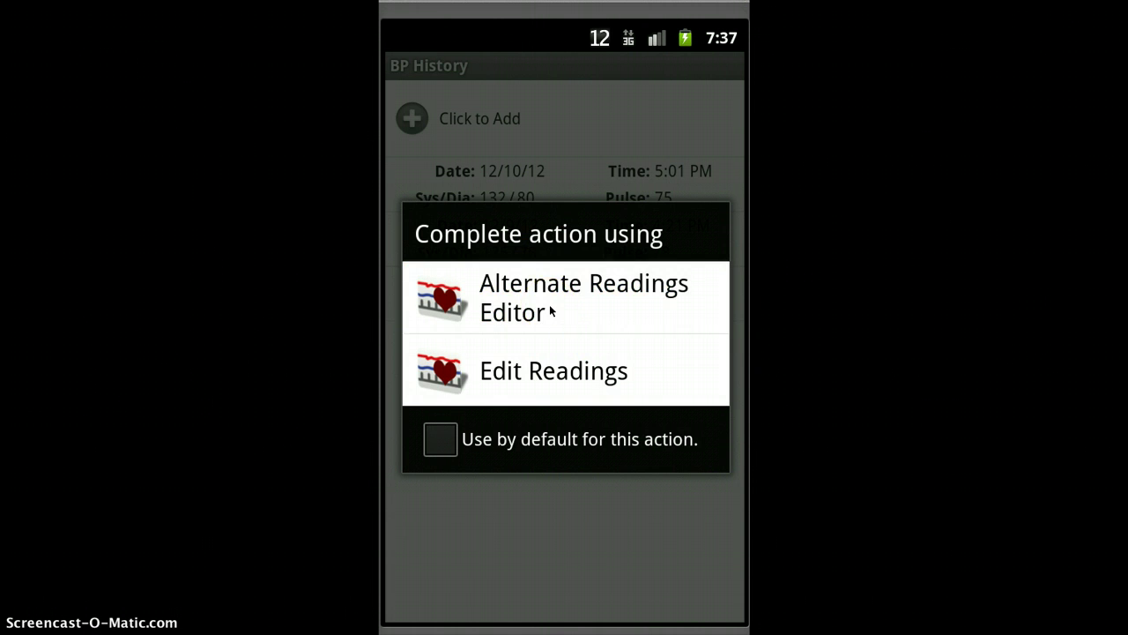
pyautogui.click(591, 106)
pyautogui.click(647, 105)
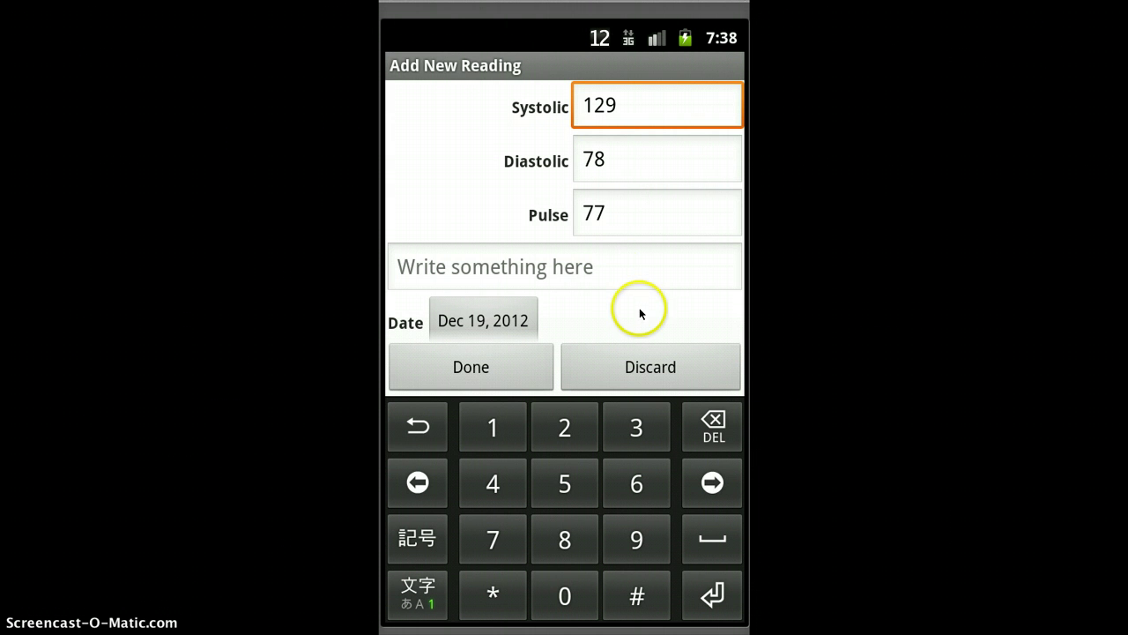
pyautogui.click(439, 371)
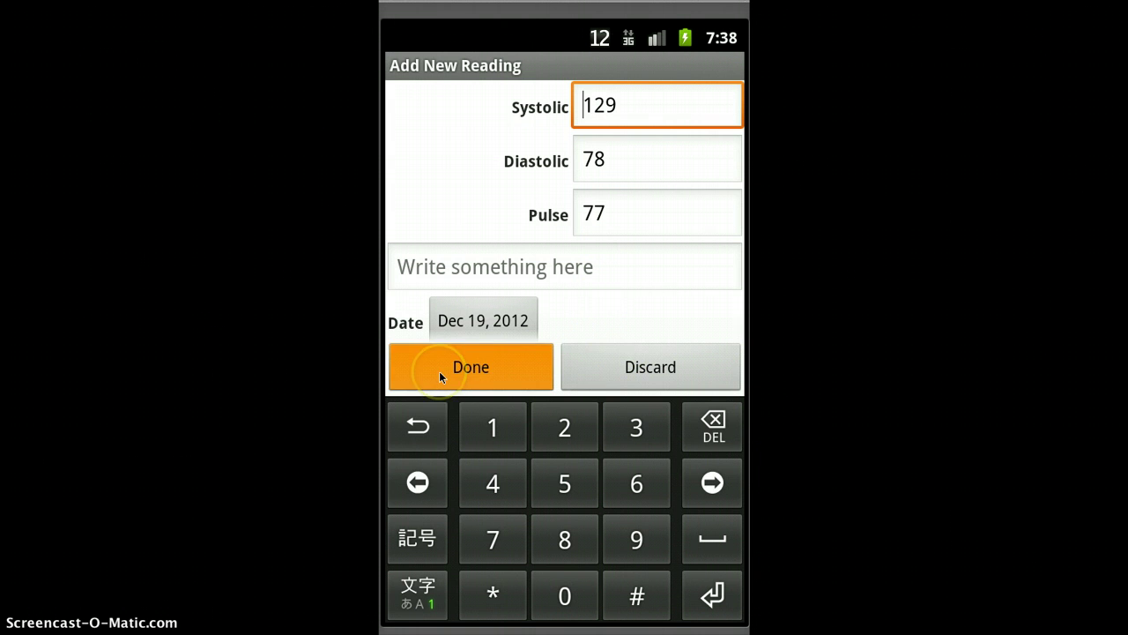